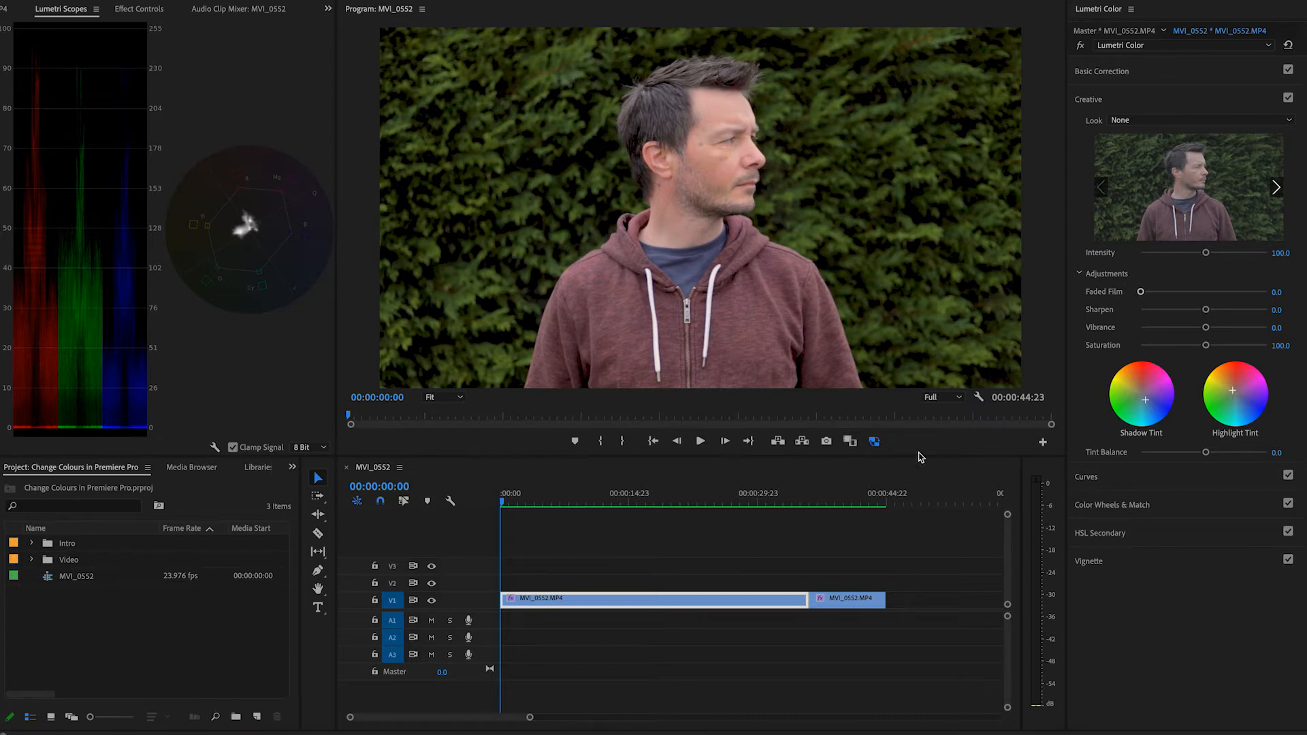
- Review the first clip's Basic Correction and Creative settings in Lumetri Color
click(1114, 76)
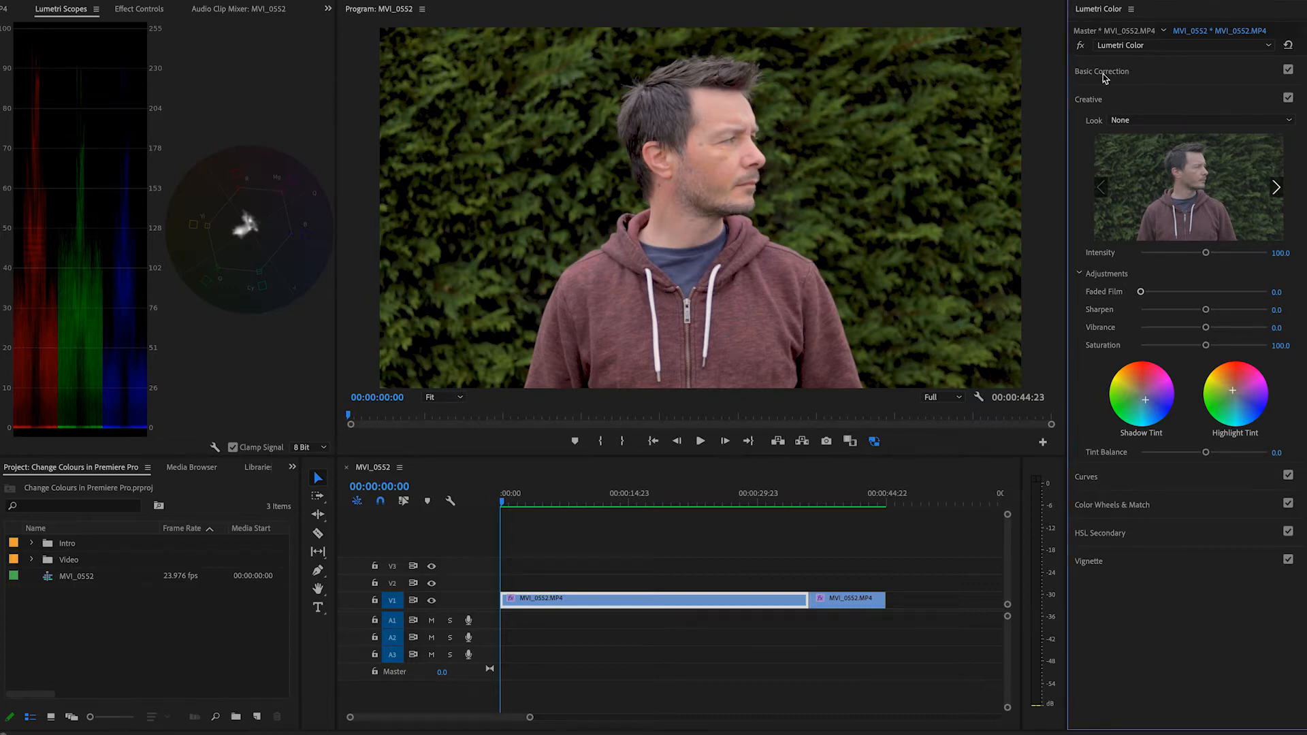
click(1108, 72)
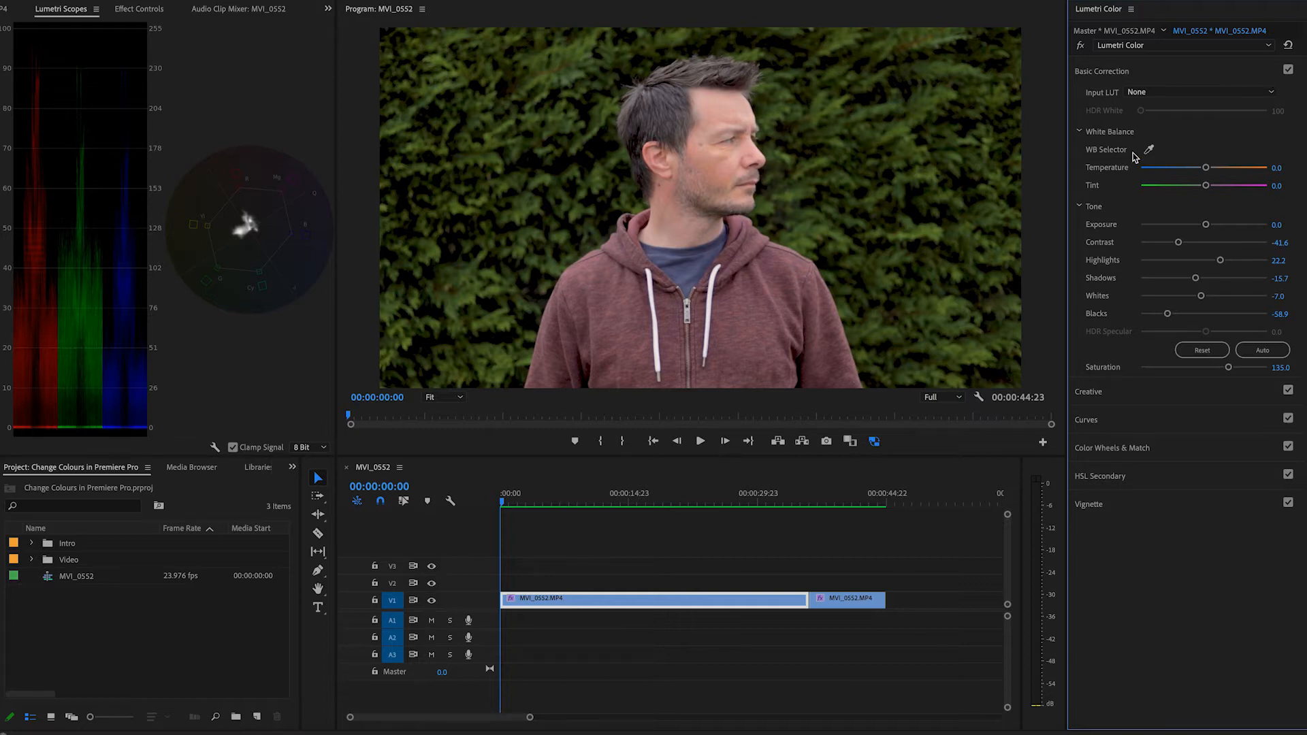
click(1123, 73)
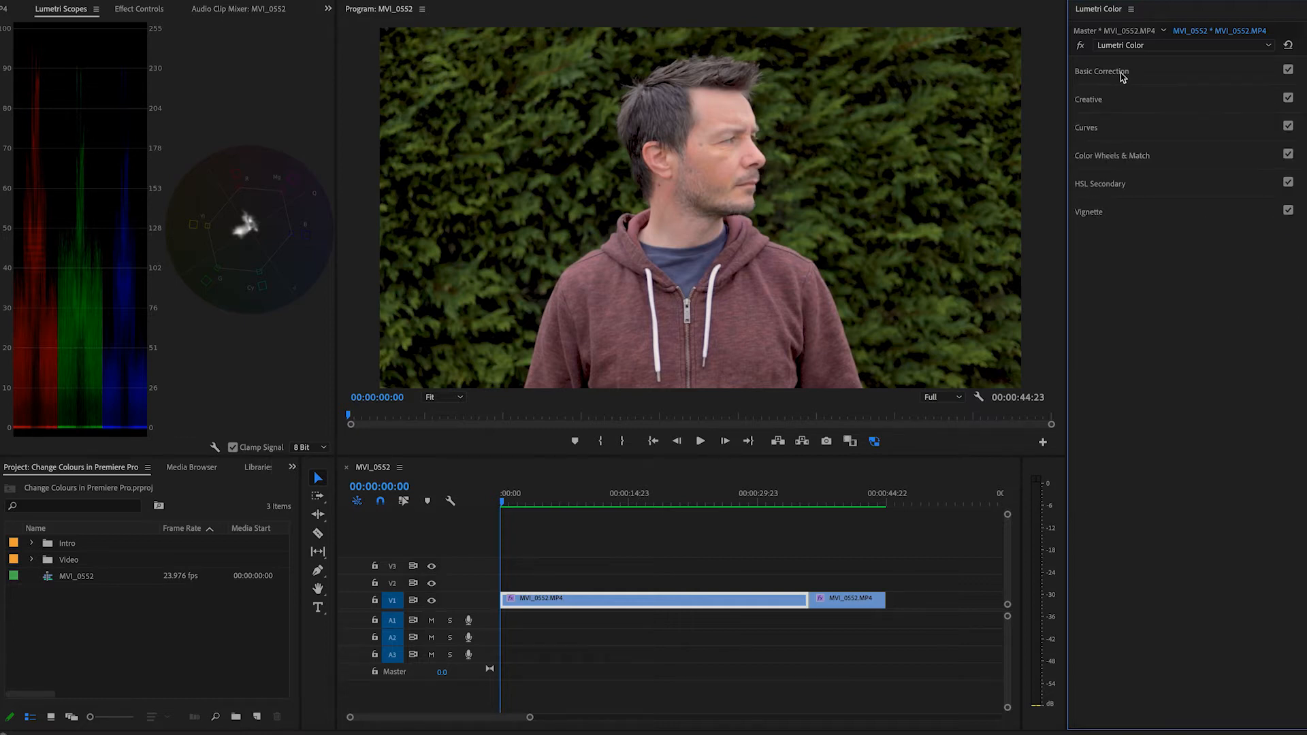
click(1103, 104)
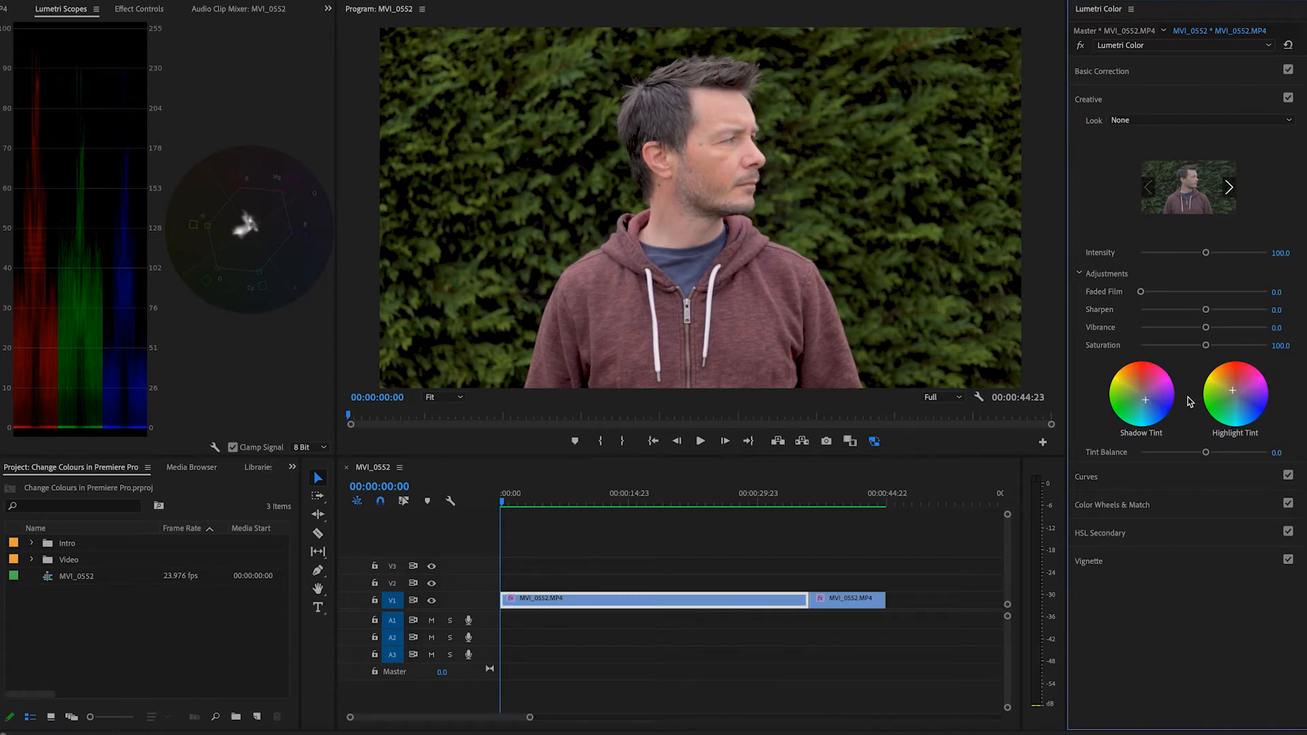
click(1101, 102)
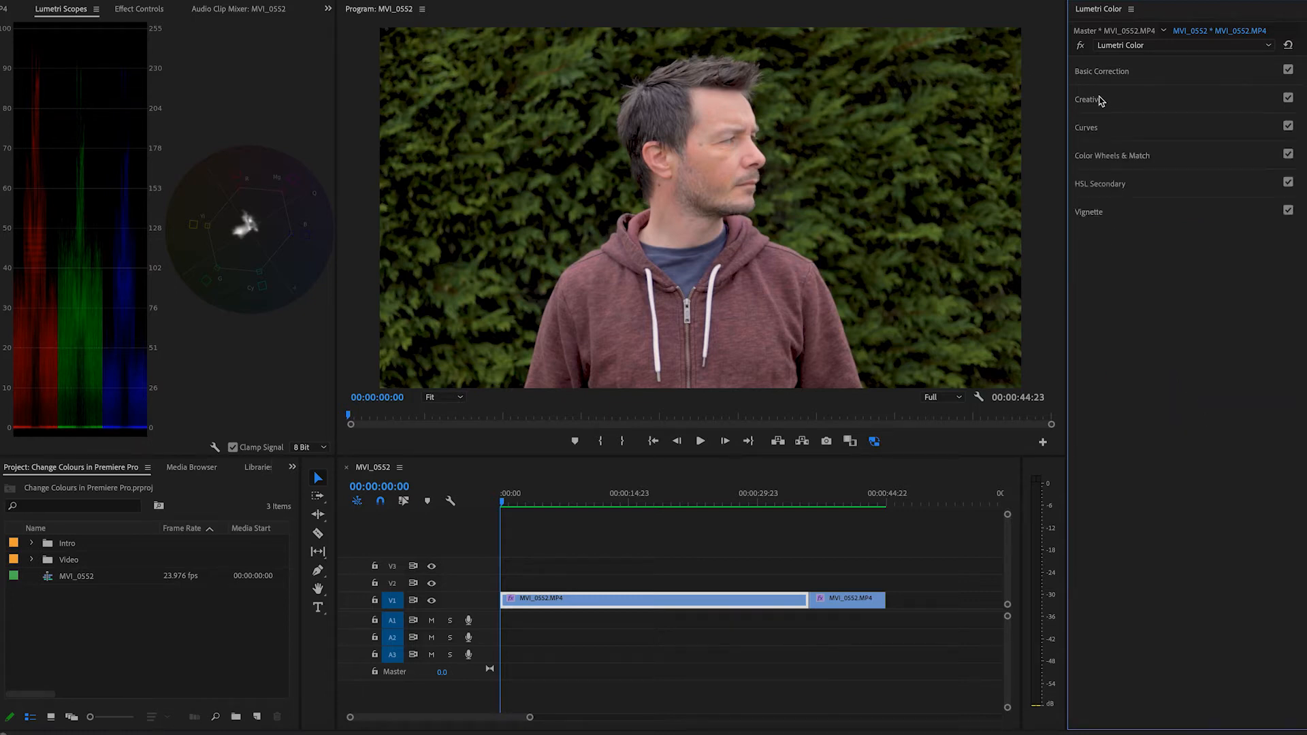
- Sample the hedge's green for the Hue vs Sat curve and add outer anchor points in the yellow and the cyan-green
click(1116, 135)
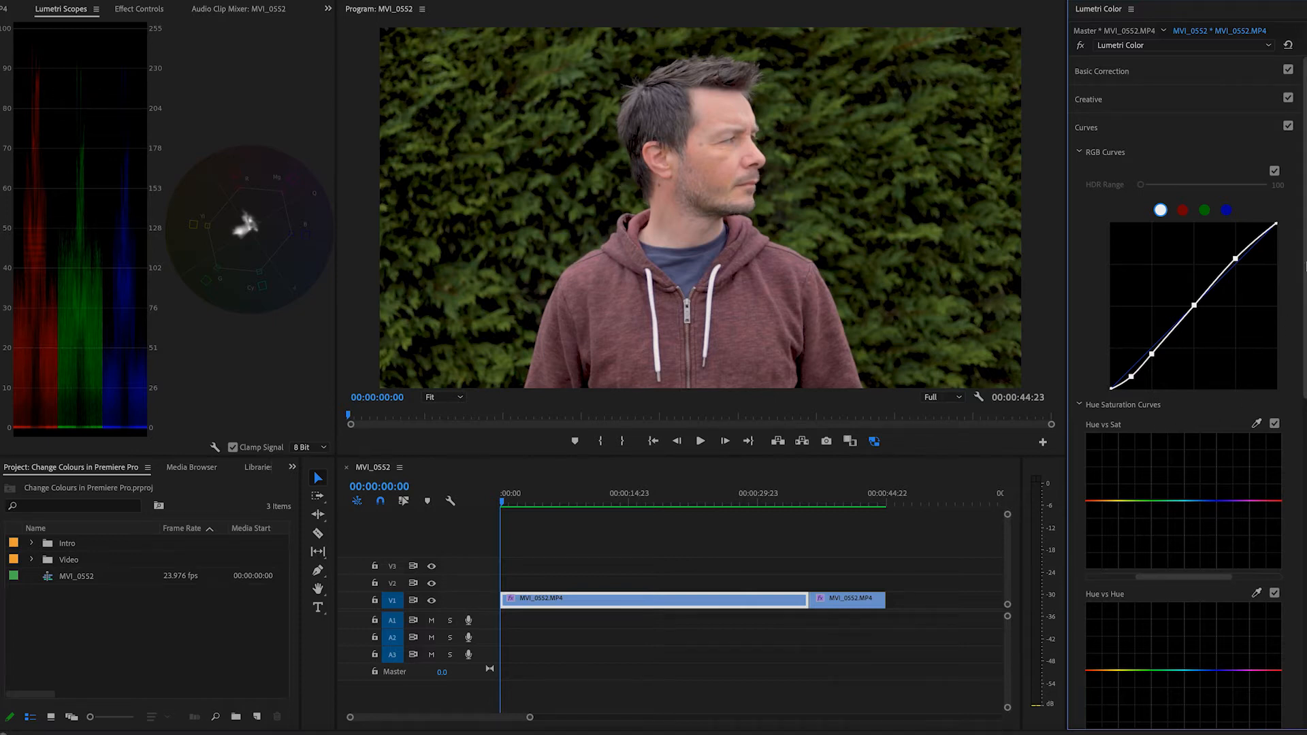
scroll(1283, 327, down, 5)
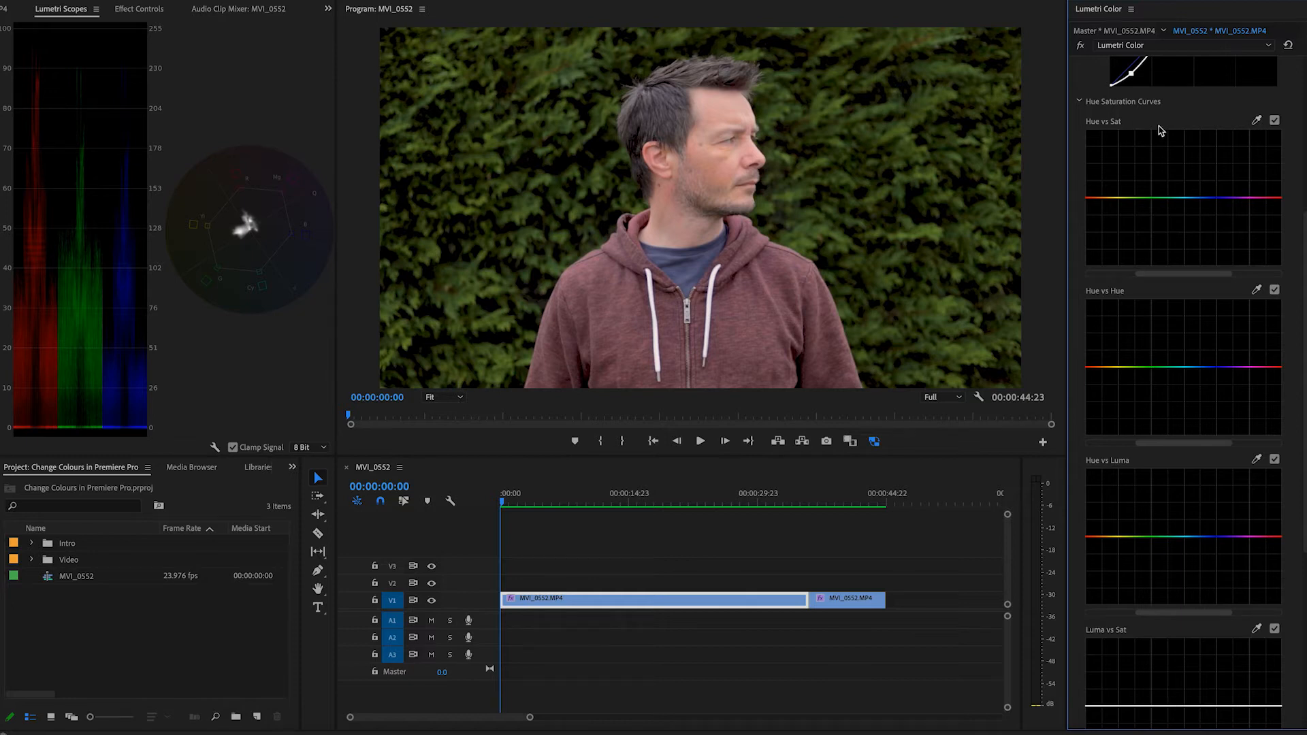
click(1257, 121)
click(931, 100)
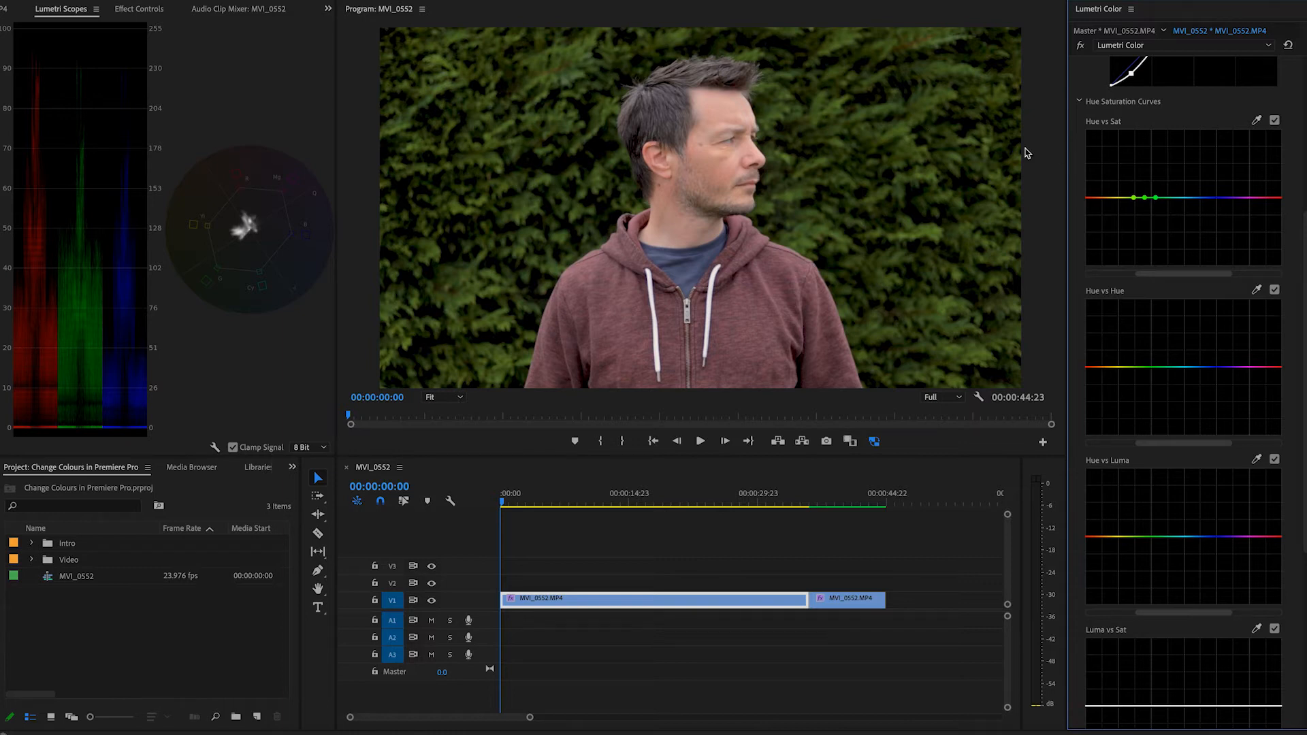
click(1120, 197)
click(1169, 198)
mouse_move(1146, 198)
mouse_down()
mouse_move(1143, 258)
mouse_move(1145, 164)
mouse_move(1145, 245)
mouse_move(1143, 200)
mouse_up()
- Sample the hedge's green for the Hue vs Hue curve and add outer anchor points on both sides of the sampled range
click(1255, 290)
click(930, 105)
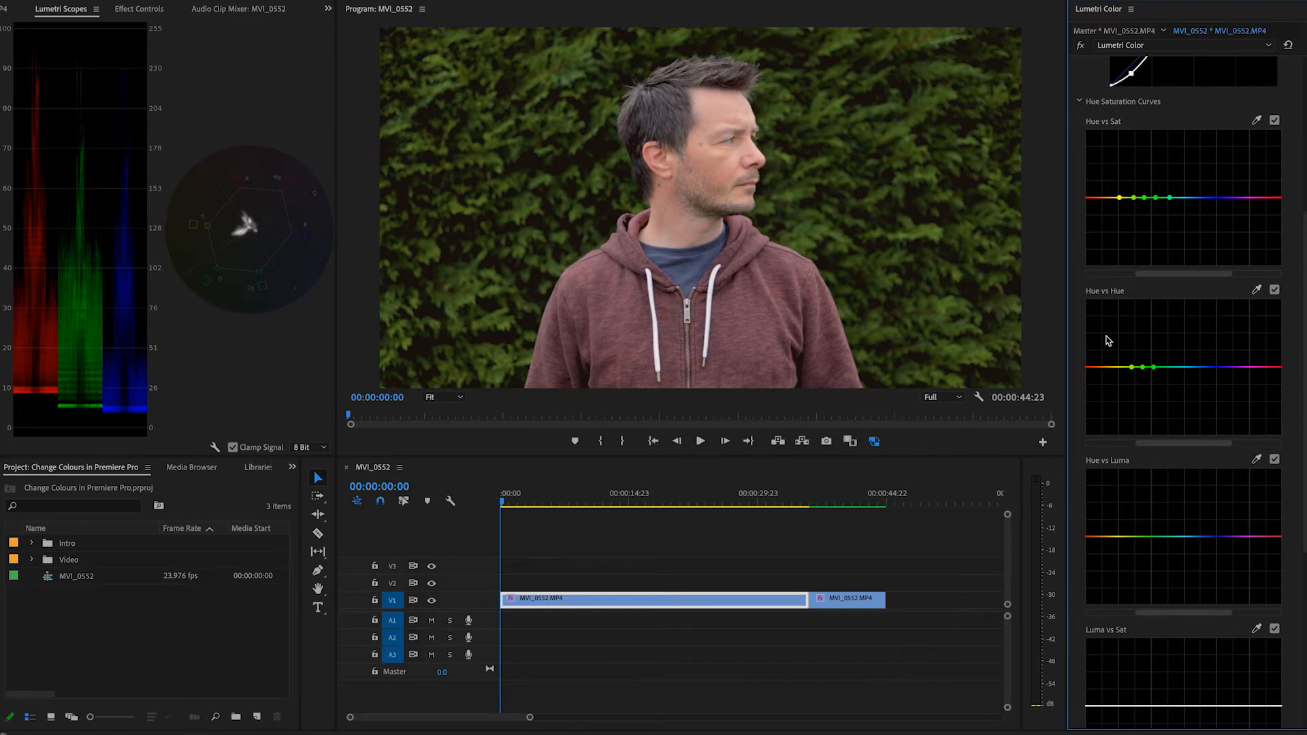
click(1117, 368)
mouse_move(1144, 368)
mouse_down()
mouse_move(1142, 317)
mouse_move(1144, 418)
mouse_move(1144, 326)
mouse_move(1144, 415)
mouse_move(1145, 340)
mouse_move(1146, 381)
mouse_move(1143, 368)
mouse_up()
- Sample the hedge's green for the Hue vs Luma curve with outer anchor points, and slightly lower the greens on the Hue vs Sat curve
click(1260, 459)
click(903, 131)
click(1112, 537)
mouse_move(1145, 541)
mouse_down()
mouse_move(1145, 485)
mouse_move(1145, 589)
mouse_move(1143, 537)
mouse_up()
mouse_move(1144, 197)
mouse_down()
mouse_move(1140, 214)
mouse_move(1161, 207)
mouse_move(1145, 207)
mouse_up()
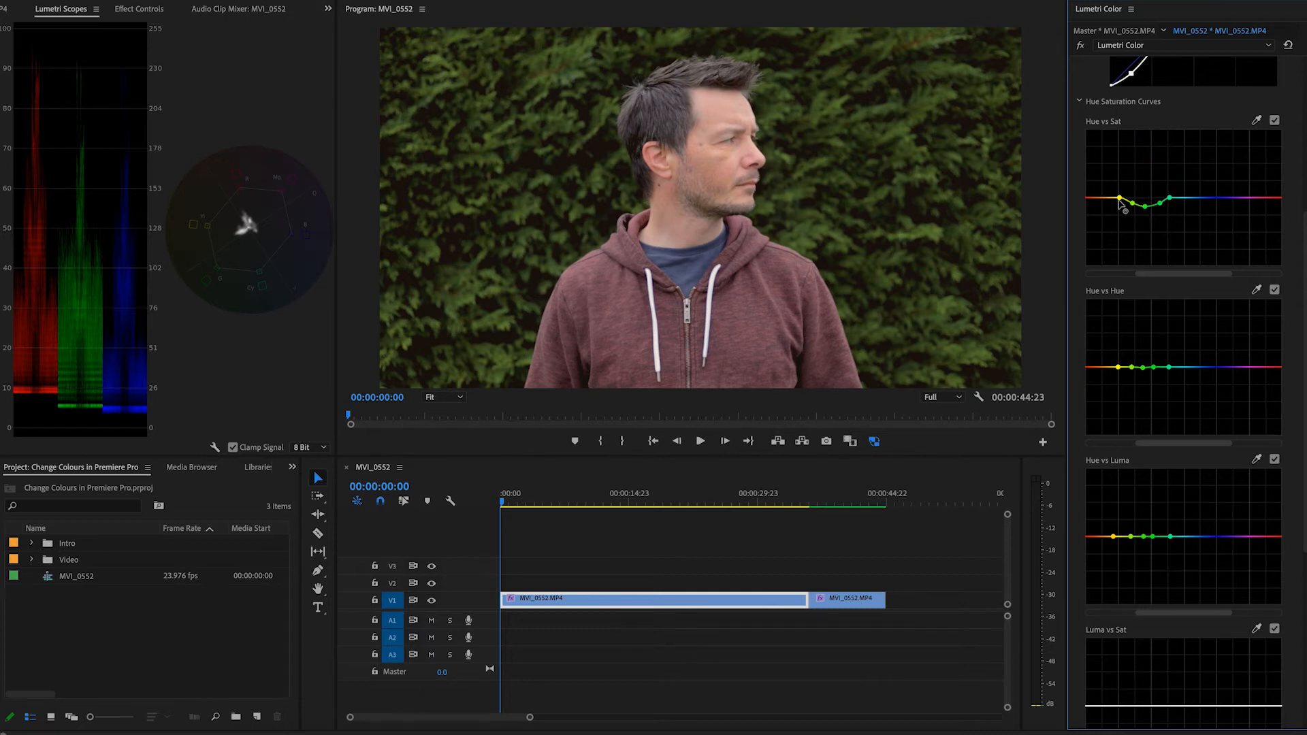
- Raise the greens into a smooth arch on the Hue vs Hue curve to turn the hedge autumn brown, and raise them slightly on Hue vs Luma
mouse_move(1143, 366)
mouse_down()
mouse_move(1127, 361)
mouse_move(1157, 368)
mouse_move(1125, 352)
mouse_move(1158, 354)
mouse_up()
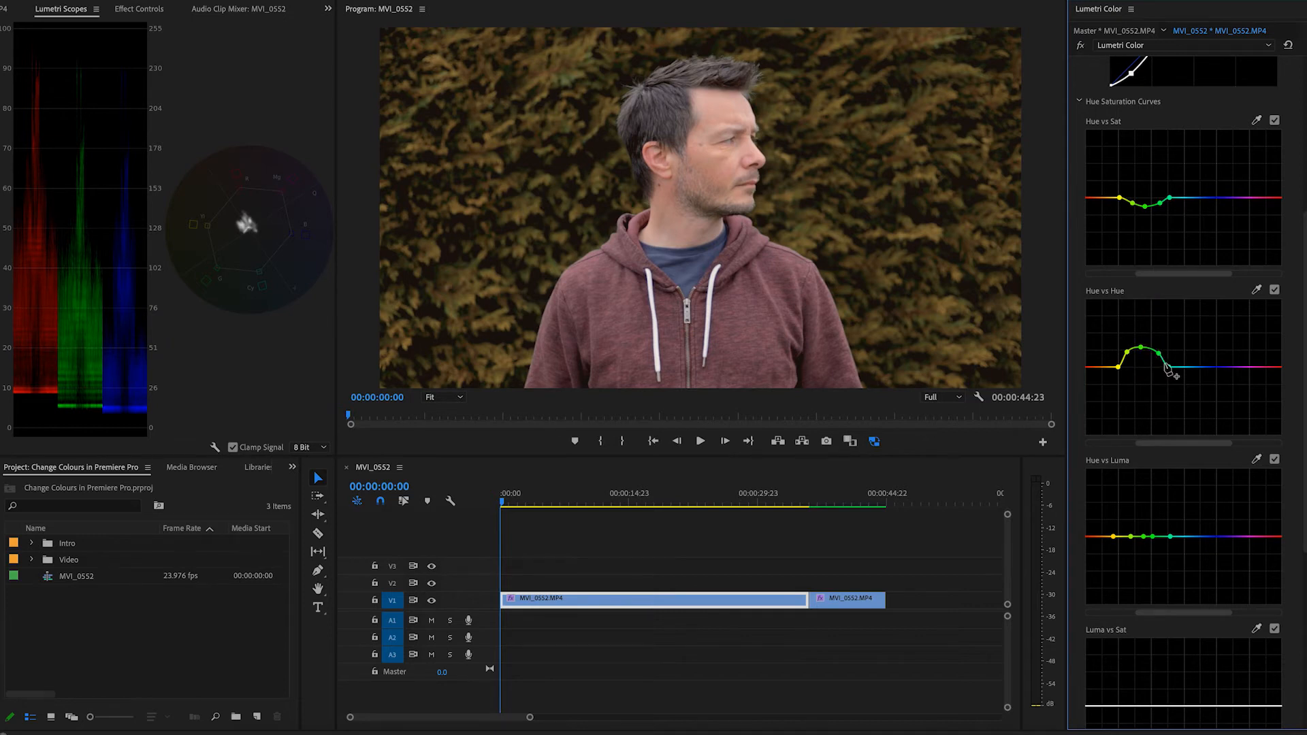
click(1166, 366)
drag(1153, 353, 1149, 356)
drag(1151, 353, 1163, 362)
drag(1157, 352, 1158, 354)
click(1165, 367)
drag(1126, 352, 1130, 352)
drag(1131, 538, 1154, 530)
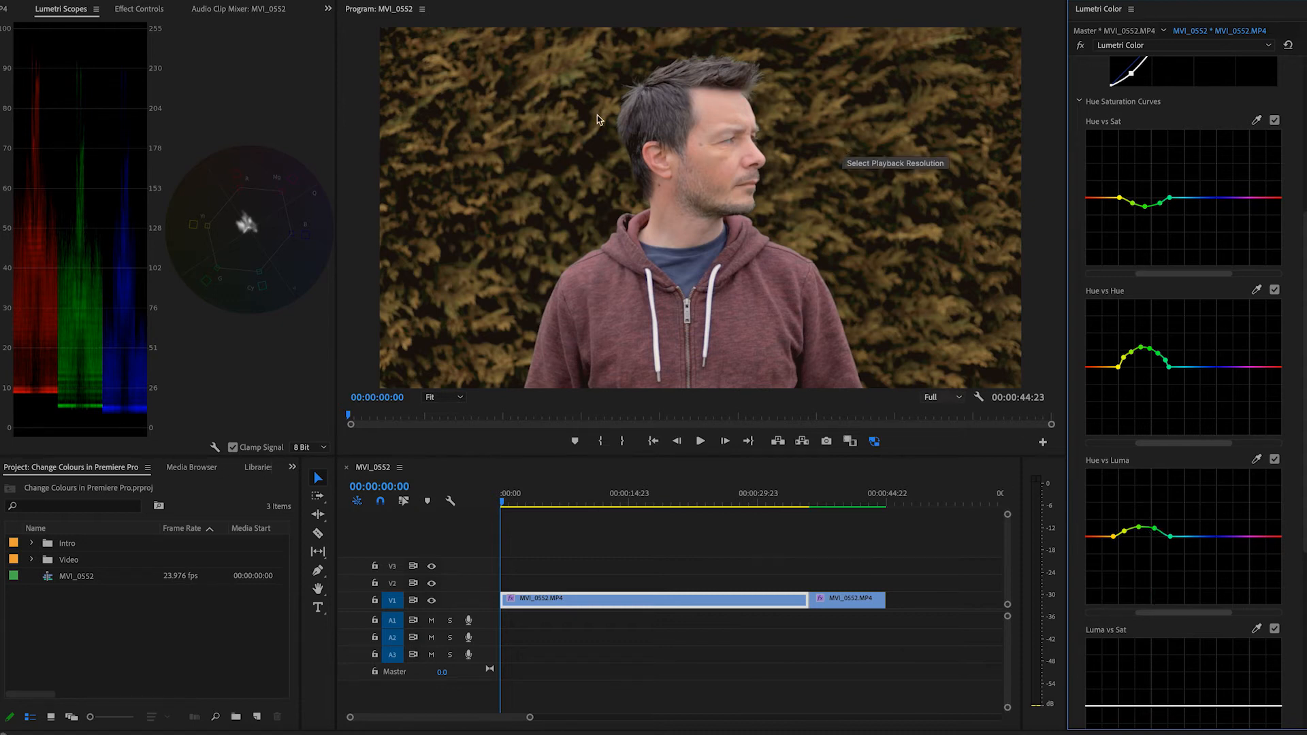
- Compare the picture with the Hue vs Sat, RGB Curves and whole Curves adjustments switched off and on, and check the clip's opening frames
scroll(1268, 92, up, 5)
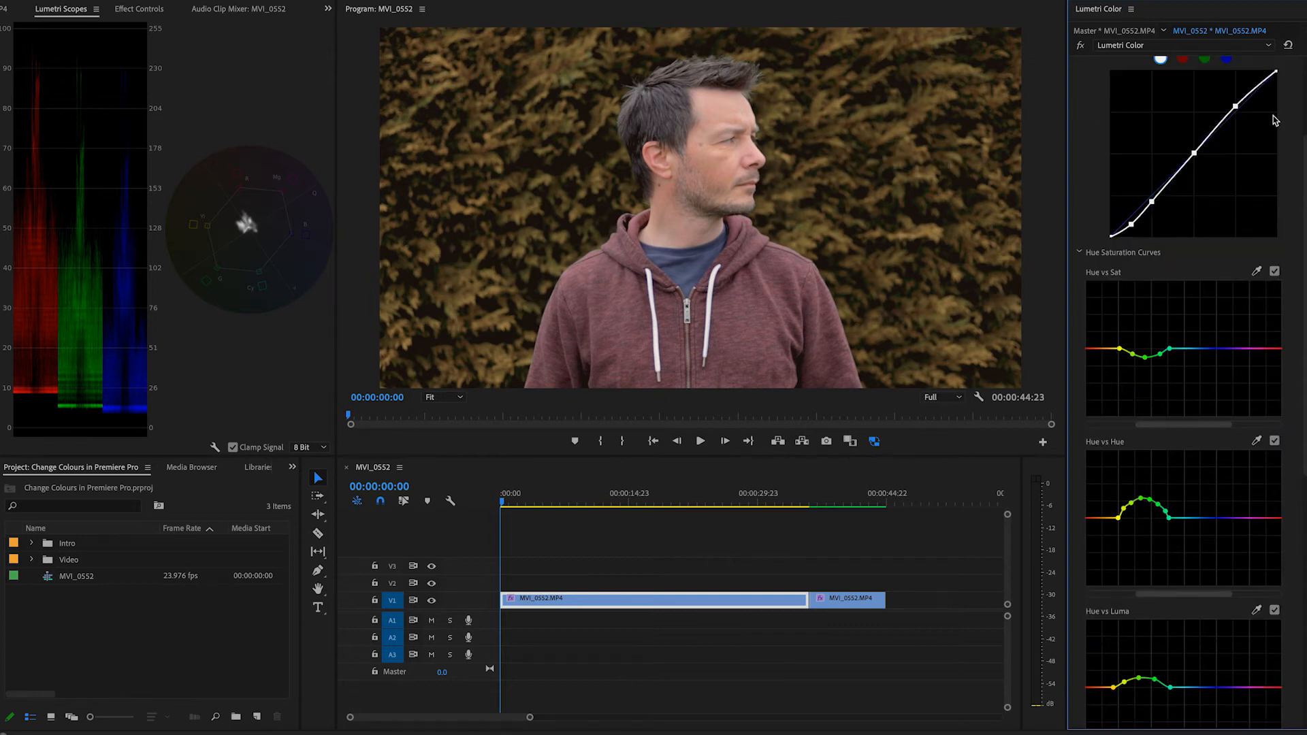
click(1274, 327)
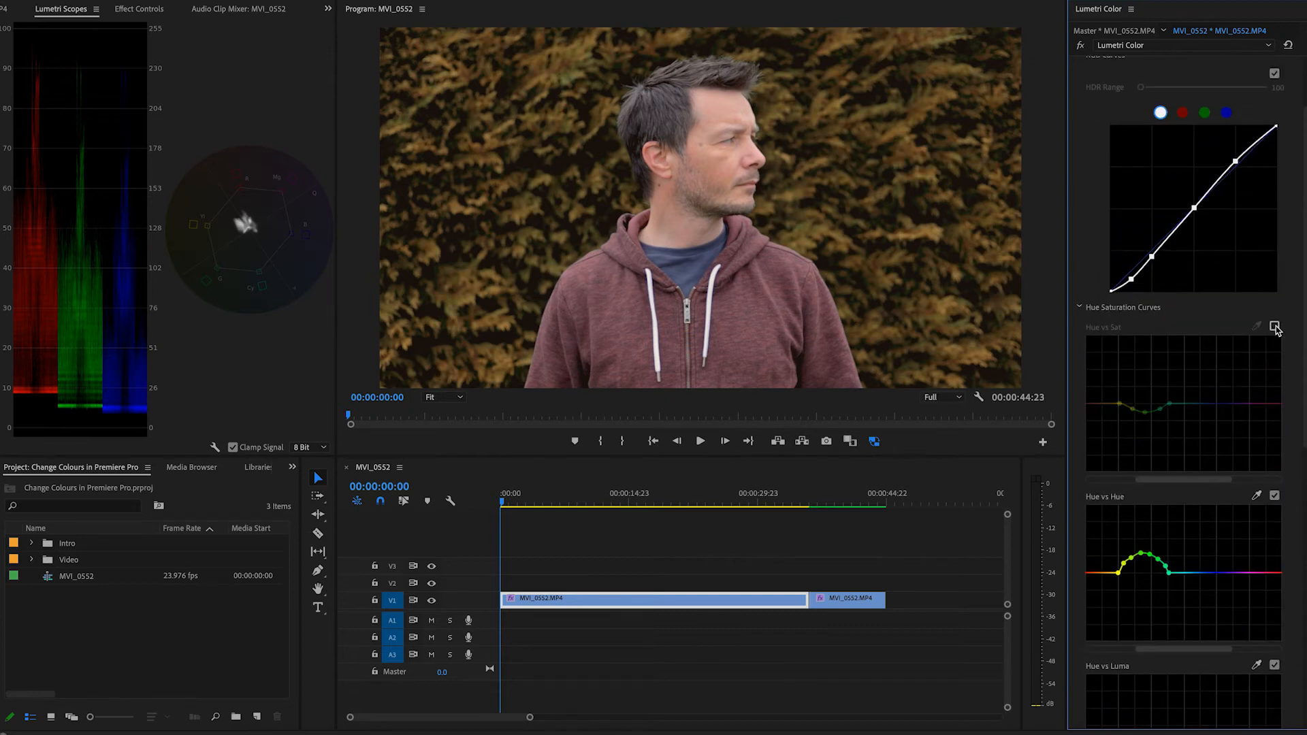
click(1273, 327)
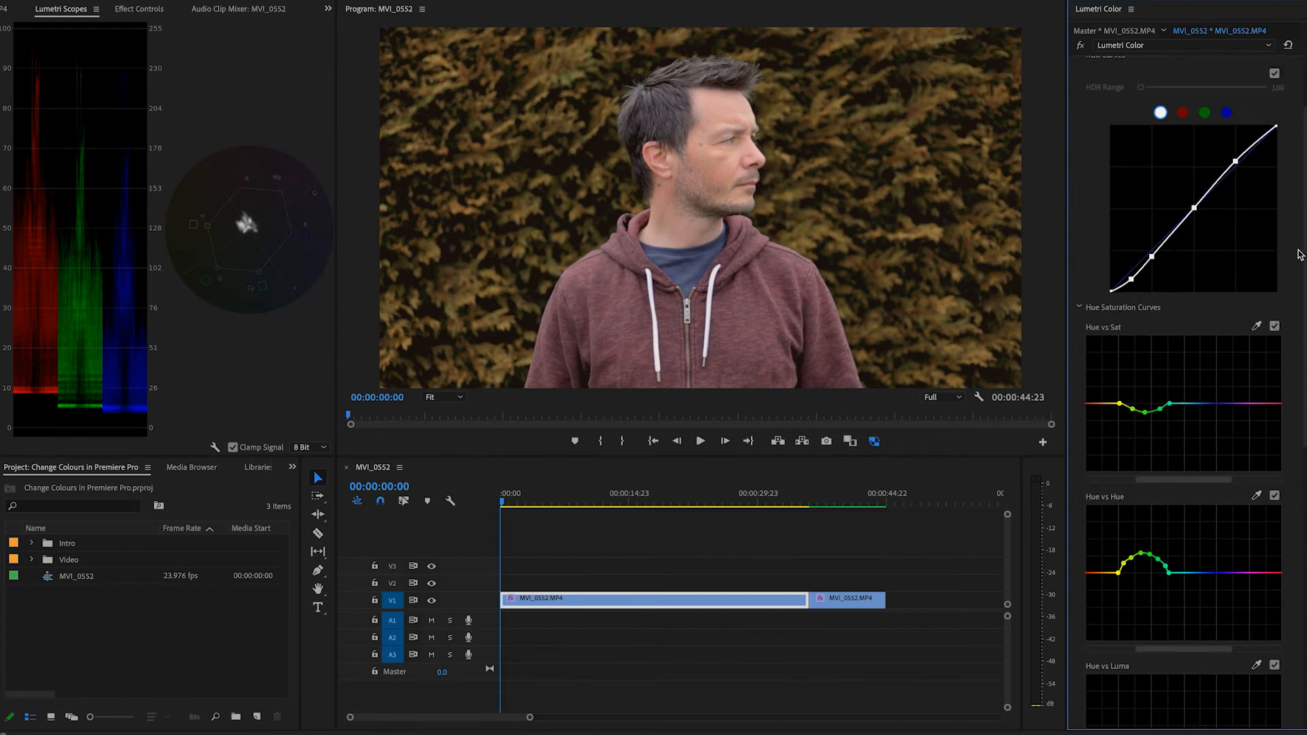
click(1274, 74)
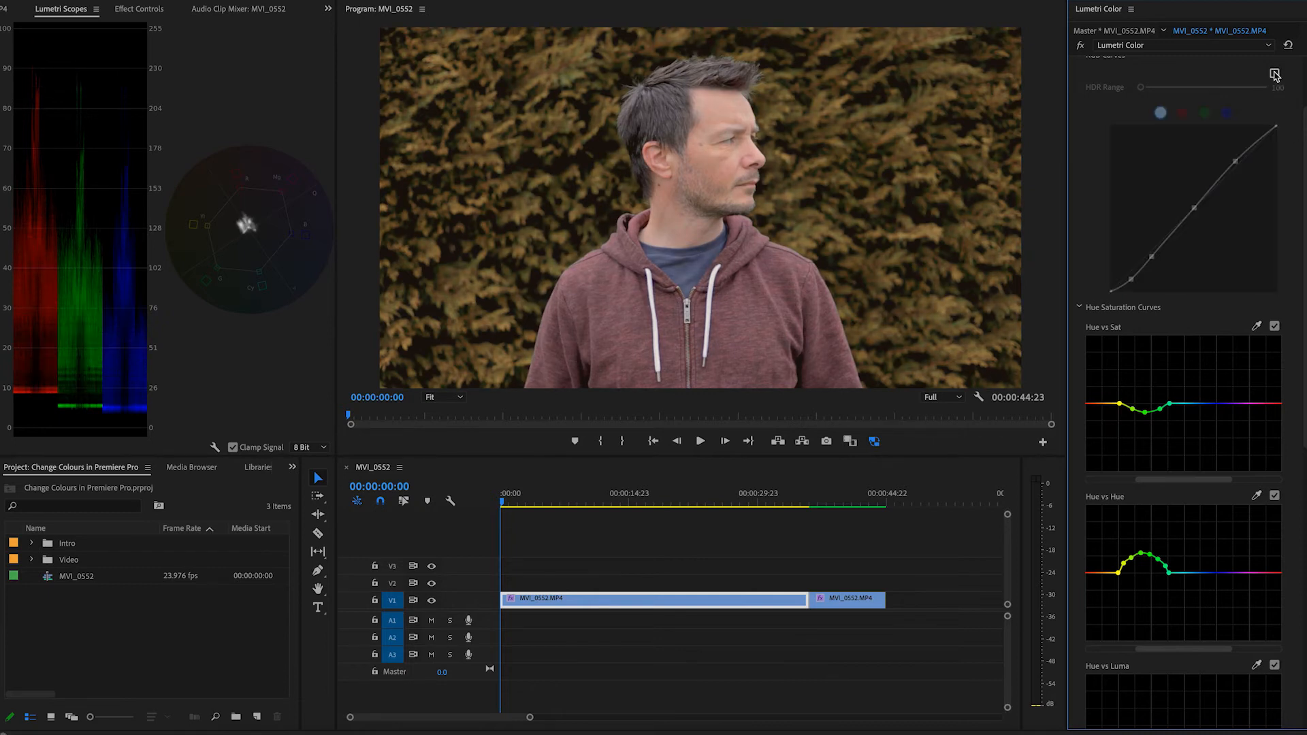
click(1274, 74)
scroll(1283, 126, up, 3)
scroll(1280, 124, down, 3)
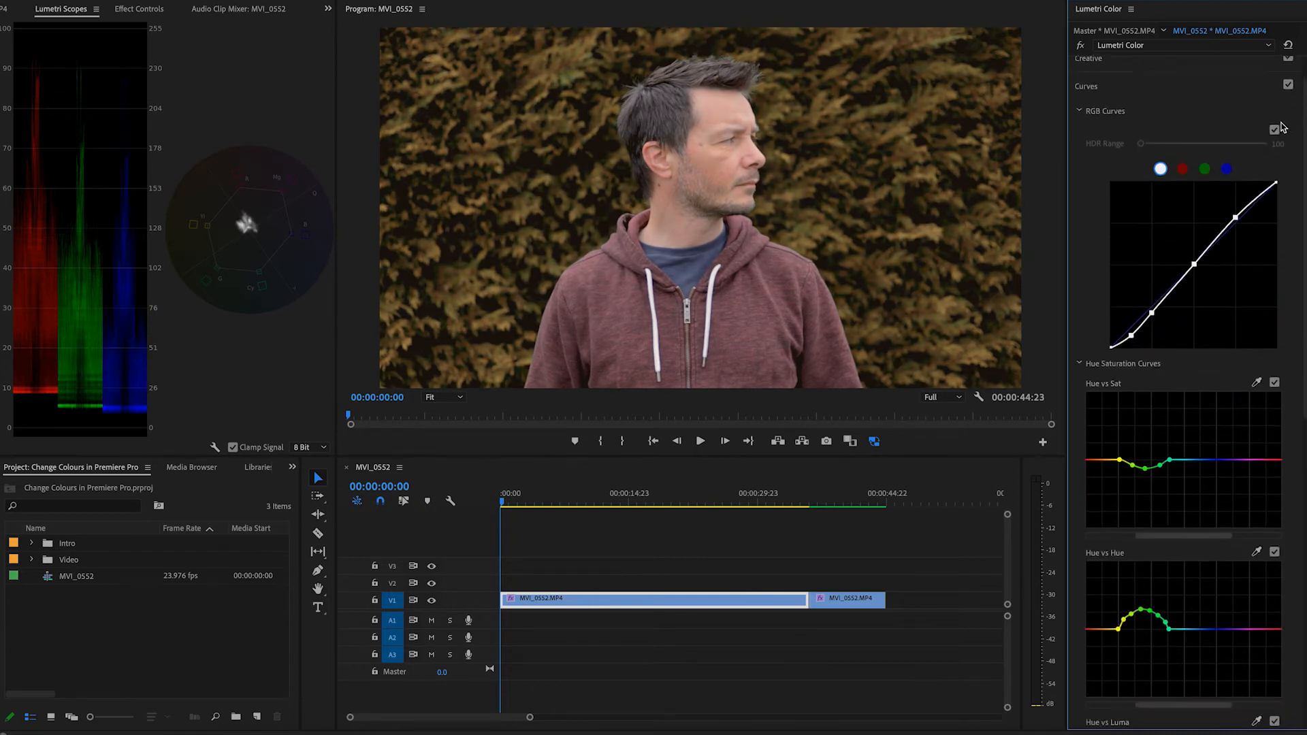
scroll(1281, 126, up, 3)
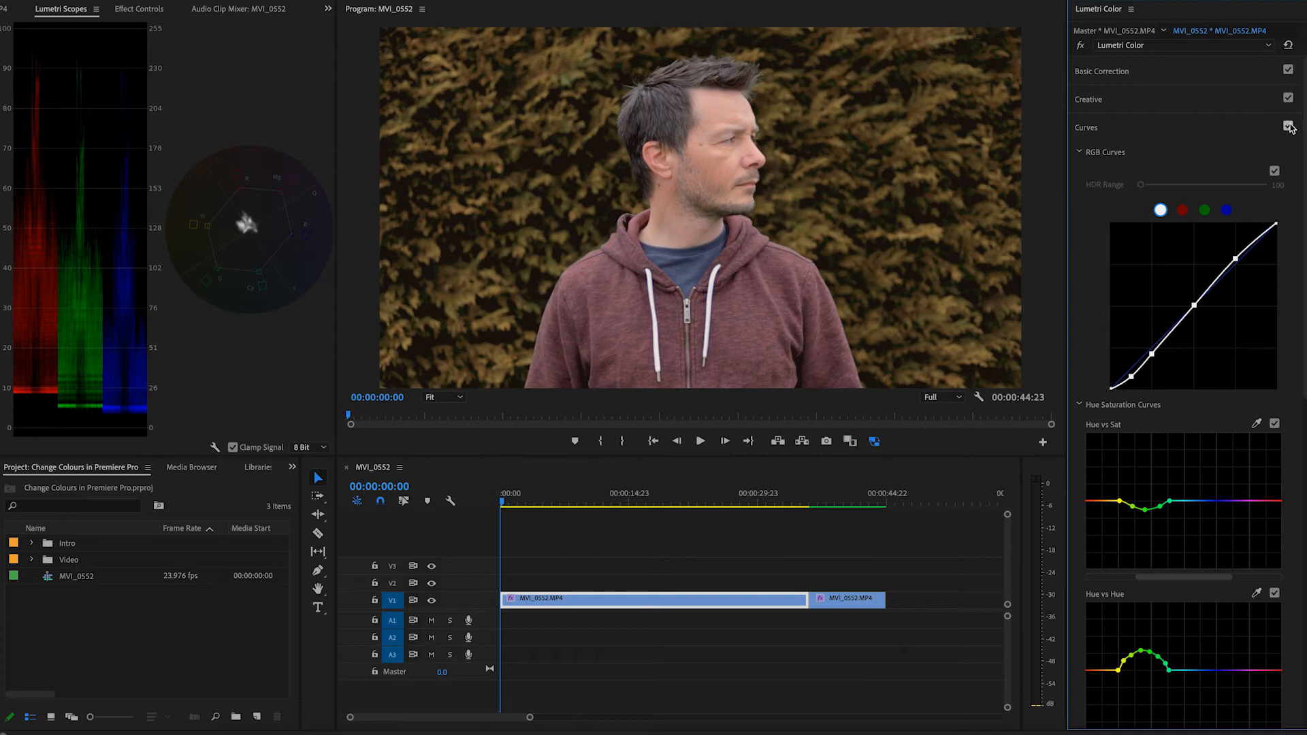
click(1287, 126)
click(1287, 126)
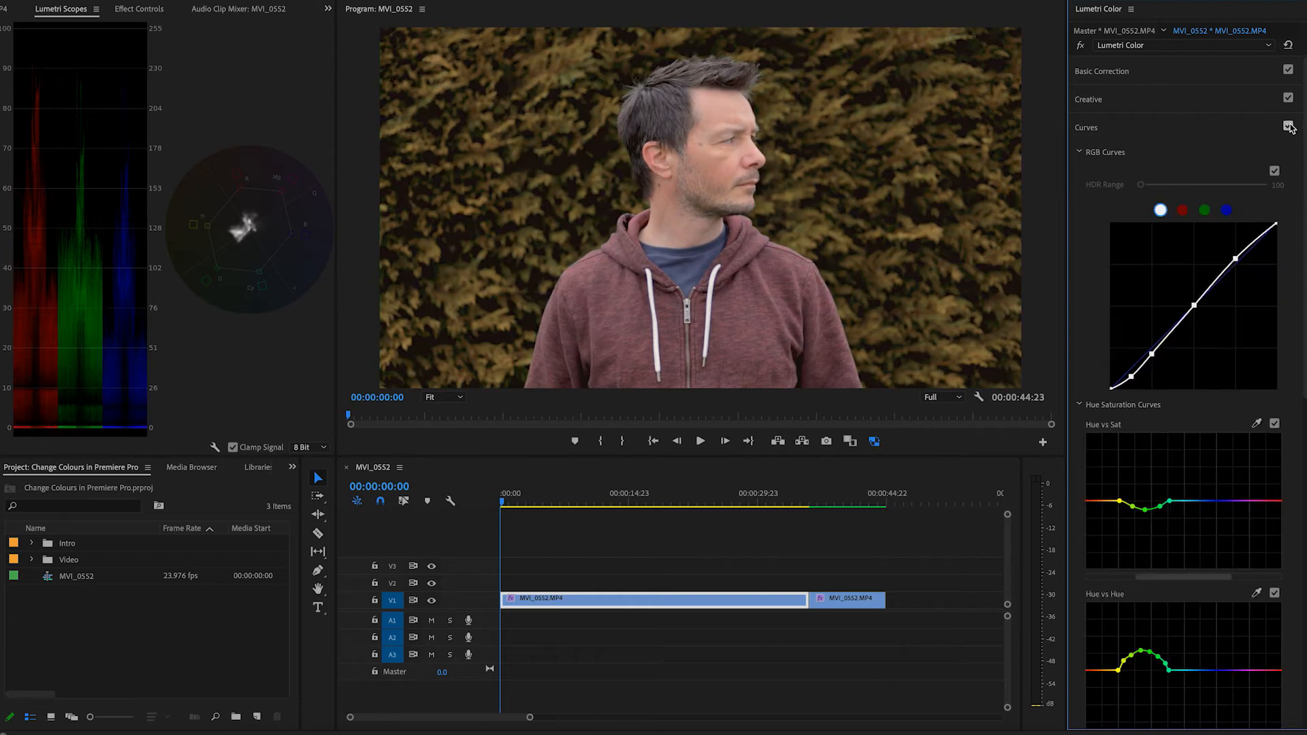
click(1288, 126)
click(1288, 127)
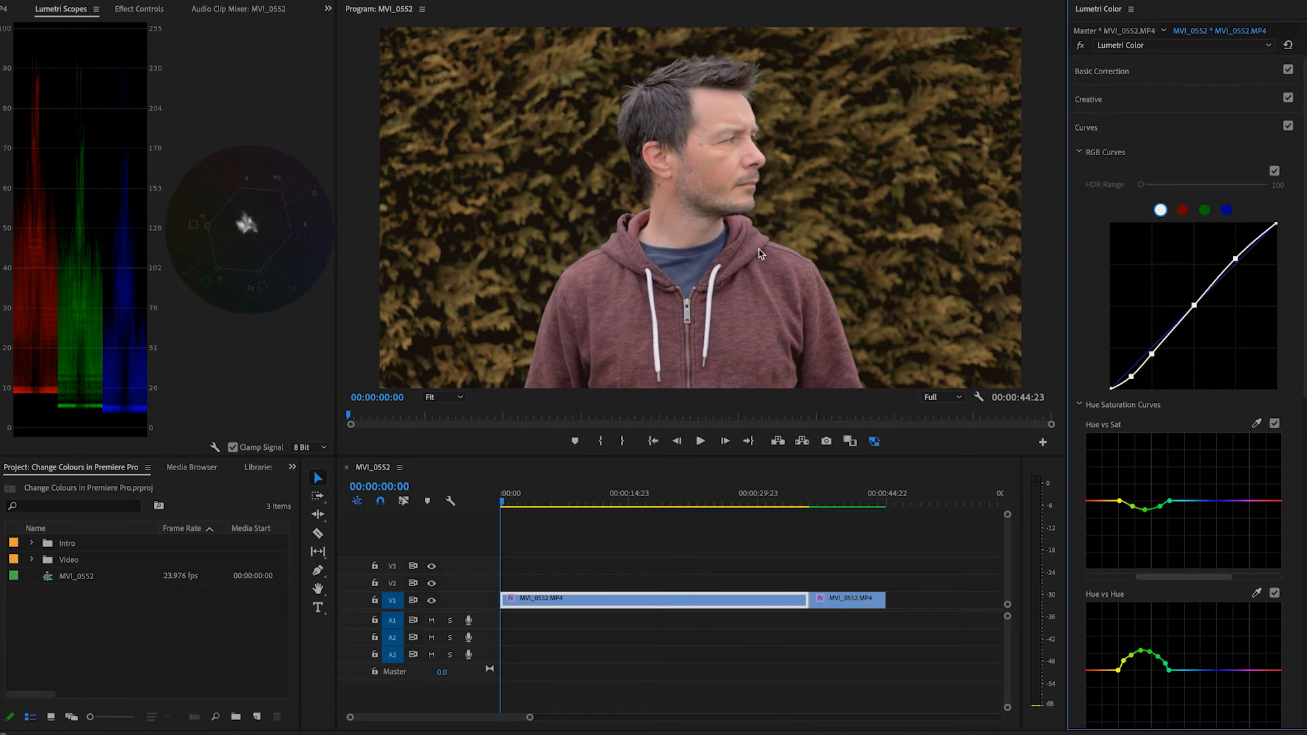
click(506, 504)
mouse_move(513, 509)
mouse_down()
mouse_move(745, 512)
mouse_move(501, 512)
mouse_up()
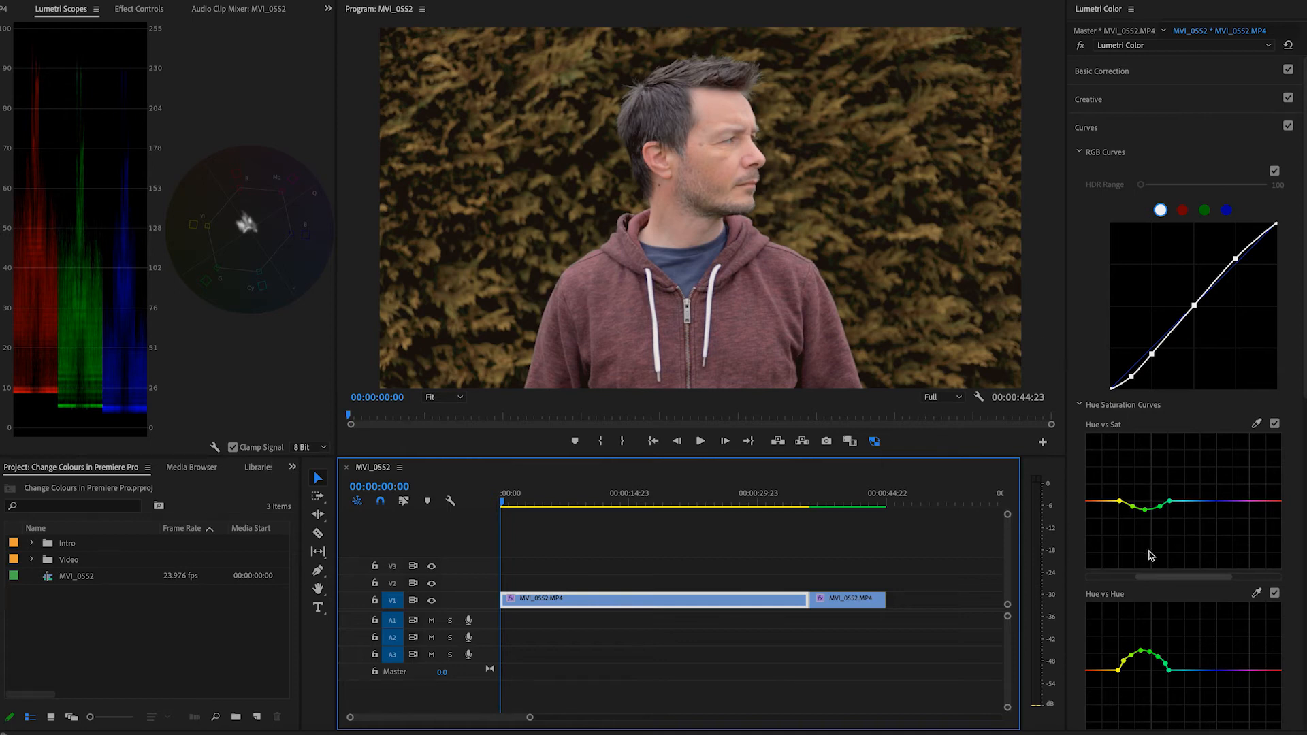
- Lower the hedge's green section slightly further on the Hue vs Sat curve
scroll(1150, 556, down, 3)
click(1145, 429)
mouse_move(1145, 429)
mouse_down()
mouse_move(1132, 431)
mouse_move(1160, 427)
mouse_up()
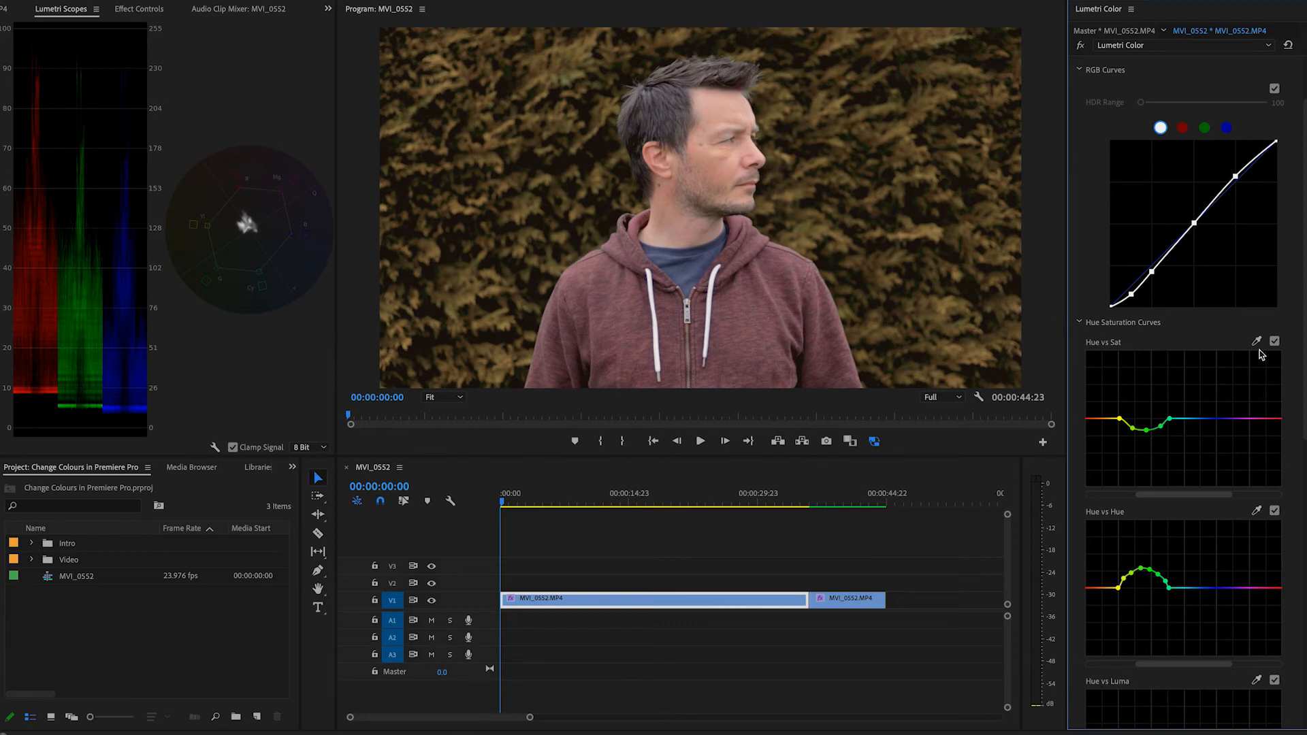
- Sample the T-shirt's blue for the Hue vs Hue curve, anchor the surrounding hues and raise the blue section to turn the shirt green
click(1256, 510)
click(685, 264)
click(1236, 588)
mouse_move(1213, 589)
mouse_down()
mouse_move(1215, 559)
mouse_move(1199, 574)
mouse_move(1227, 576)
mouse_up()
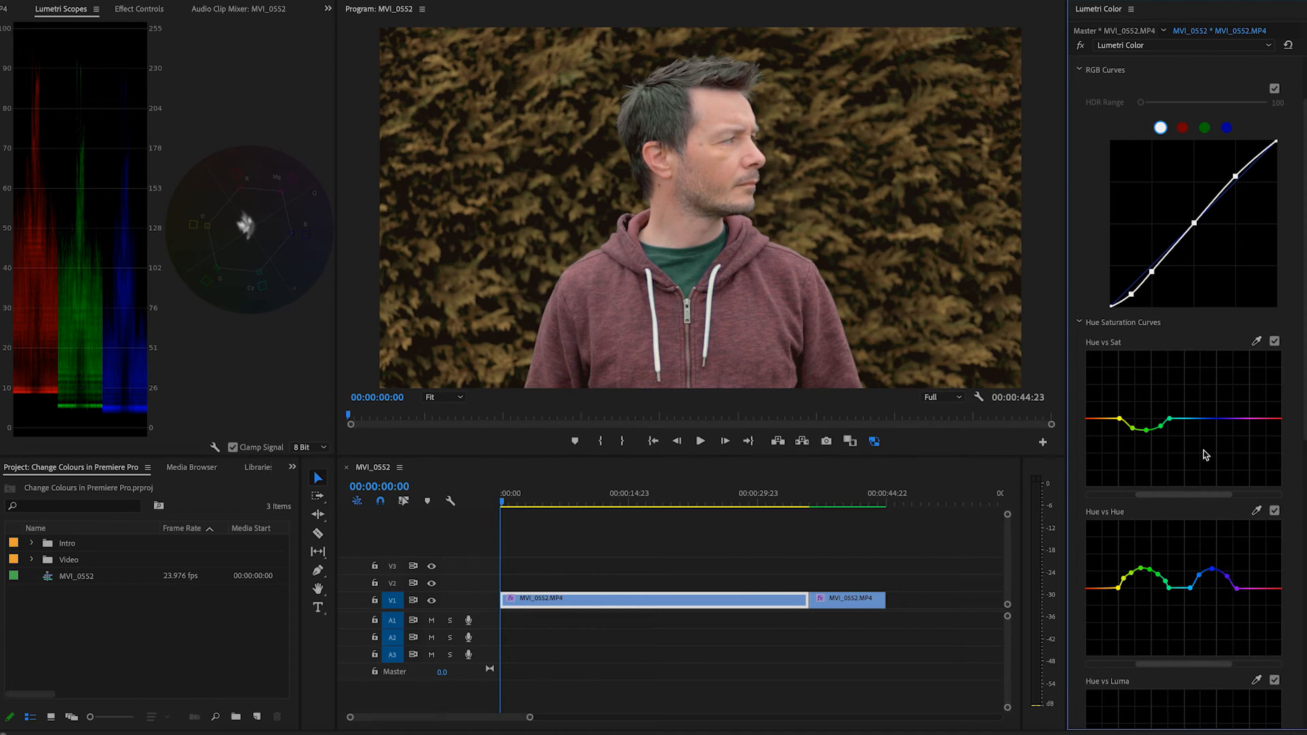
- Sample the T-shirt for the Hue vs Sat curve, add outer anchor points around the blues and lower the section between them
click(1256, 340)
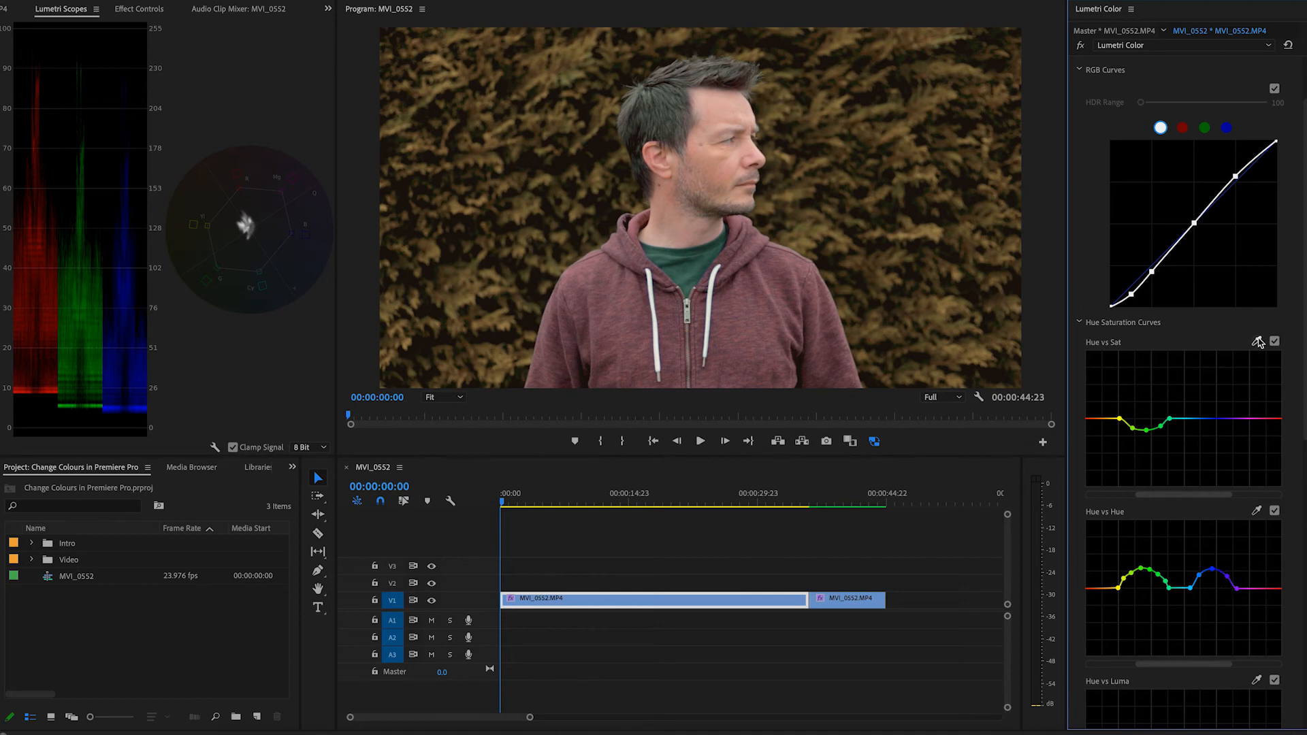
click(699, 265)
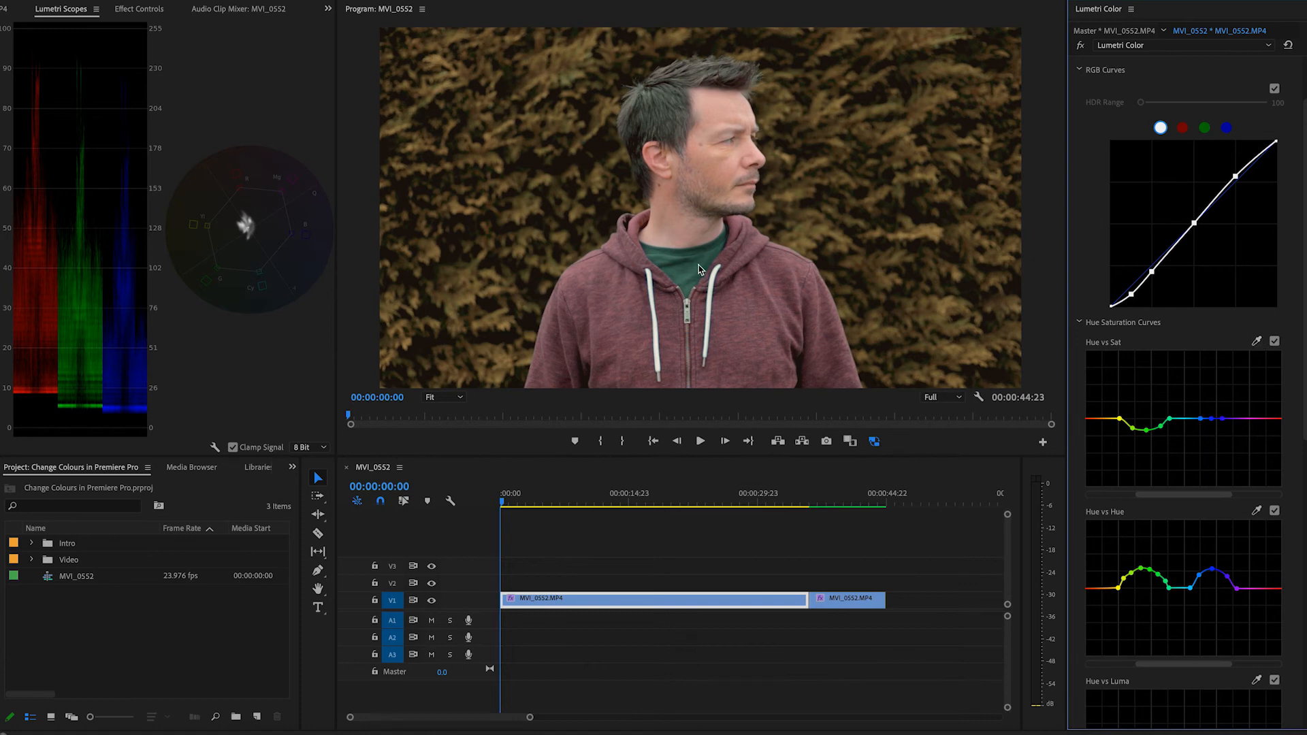
click(1193, 418)
click(1238, 420)
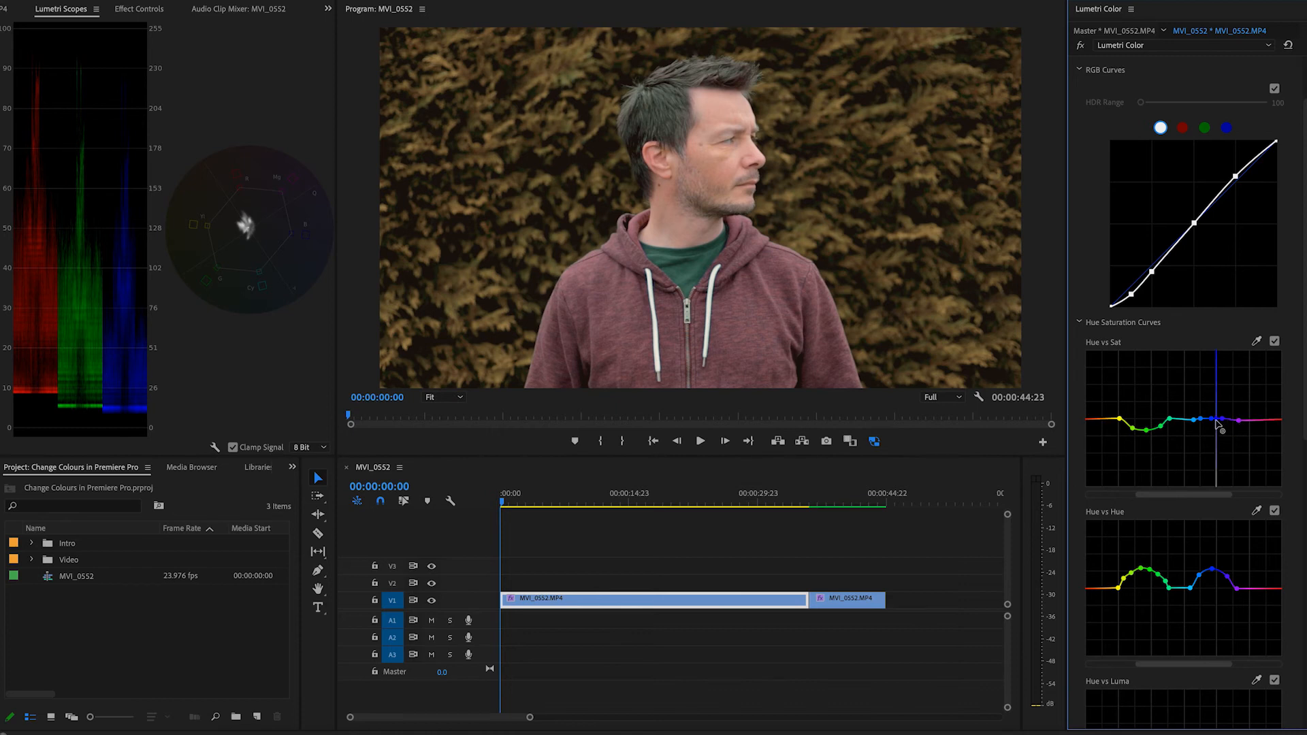
mouse_move(1216, 428)
mouse_down()
mouse_move(1212, 441)
mouse_move(1237, 418)
mouse_up()
- Scrub the first clip to about 14 seconds and back to about 11 seconds to check the recolored hedge and T-shirt
scroll(1266, 102, up, 2)
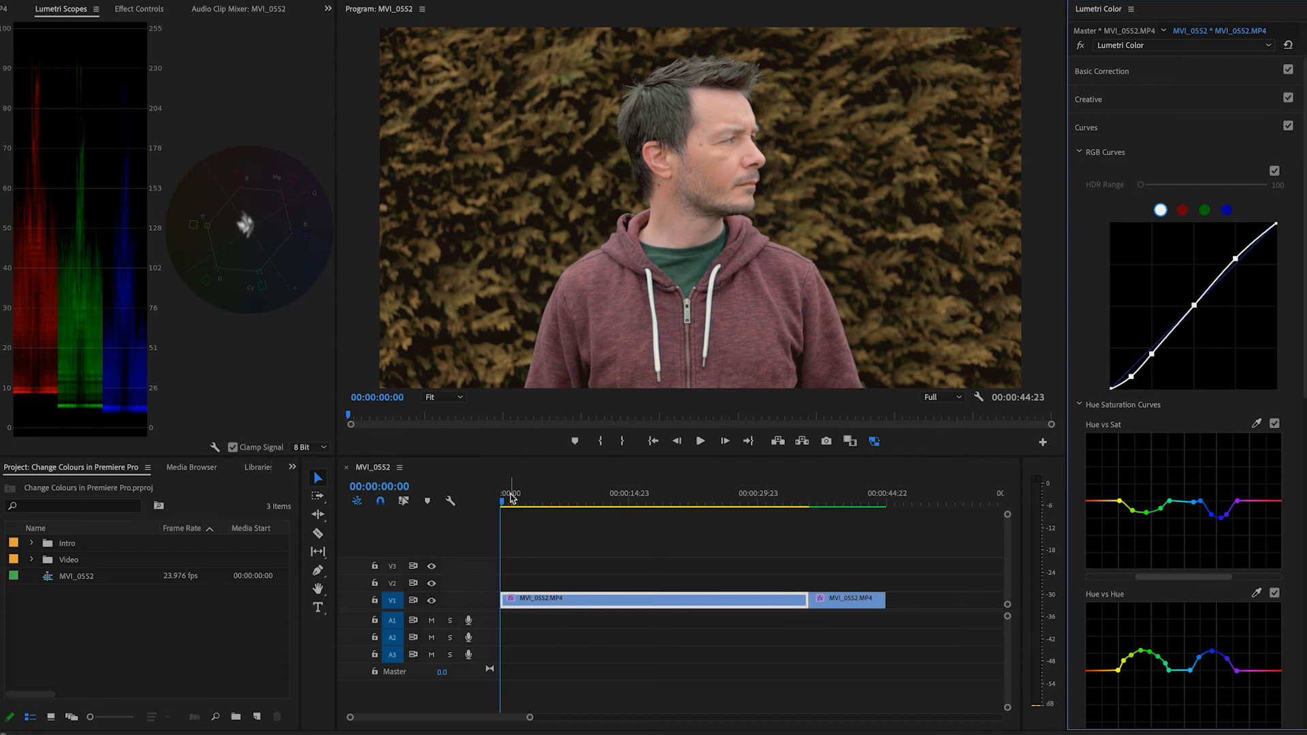
drag(504, 503, 621, 510)
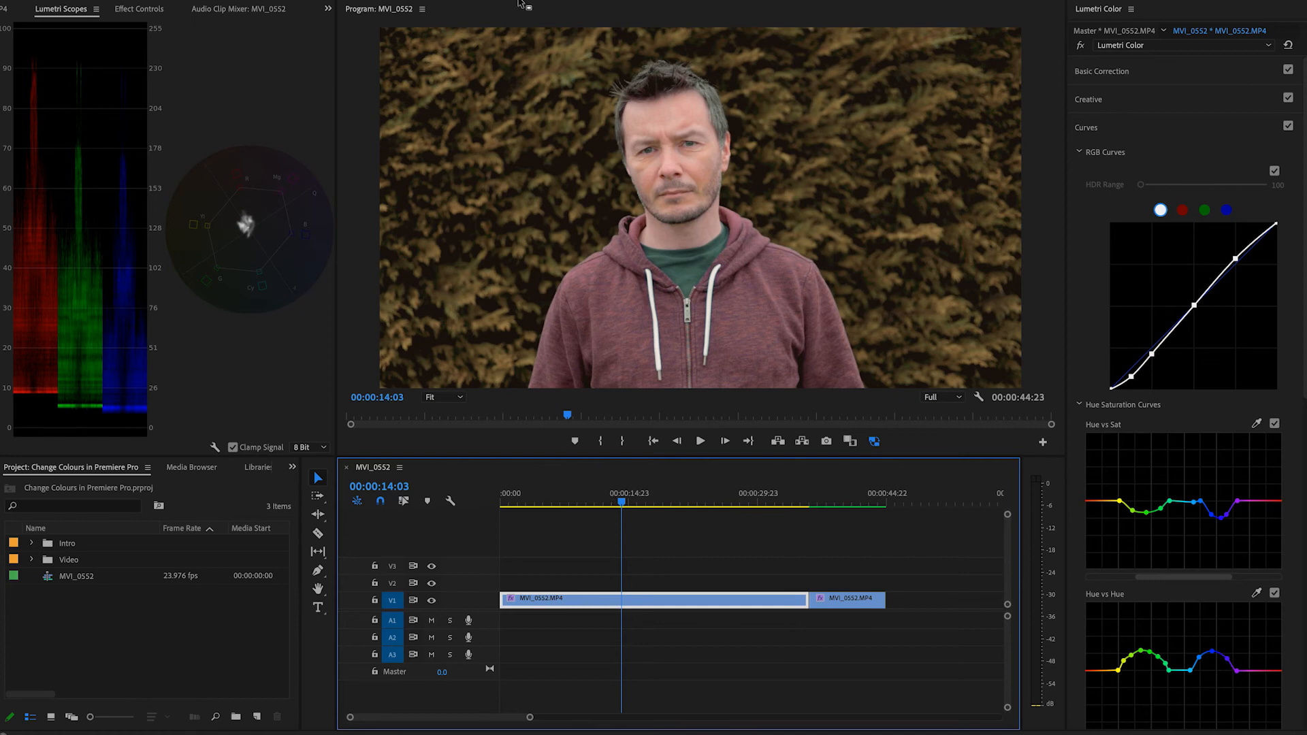
mouse_move(613, 505)
mouse_down()
mouse_move(586, 504)
mouse_move(597, 503)
mouse_up()
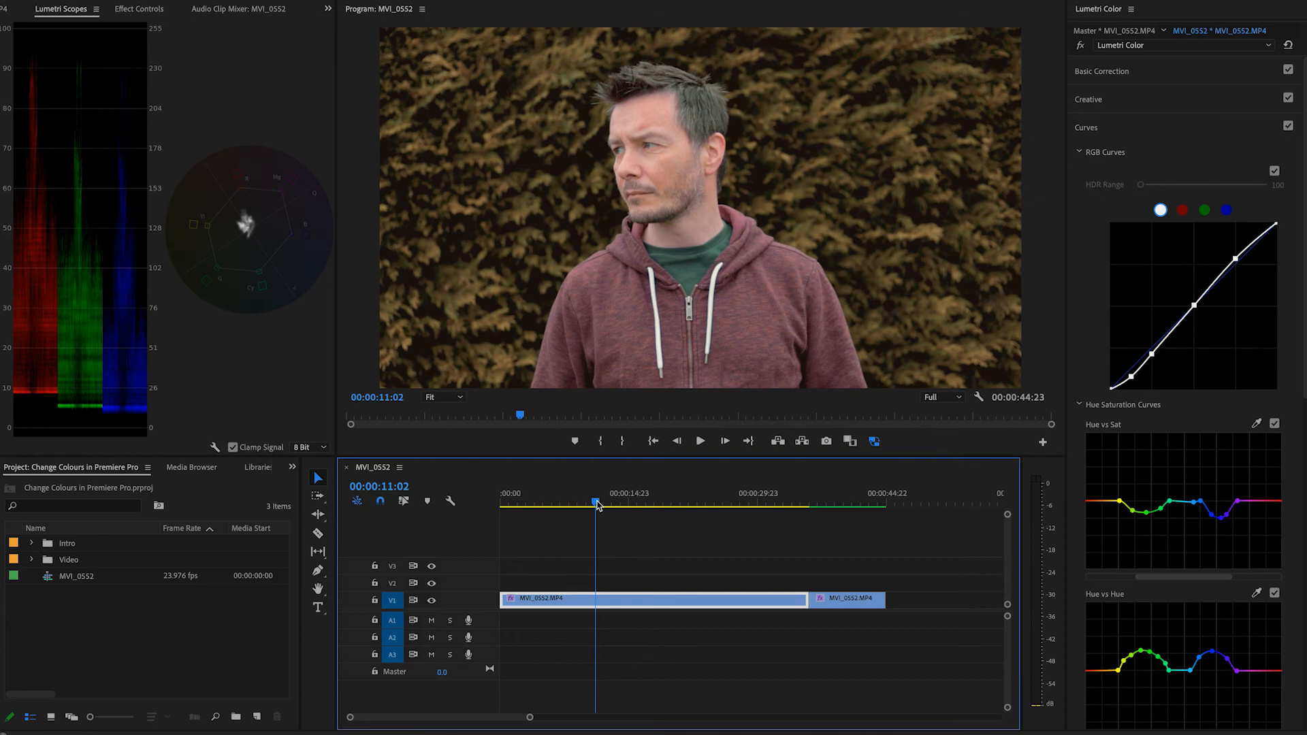